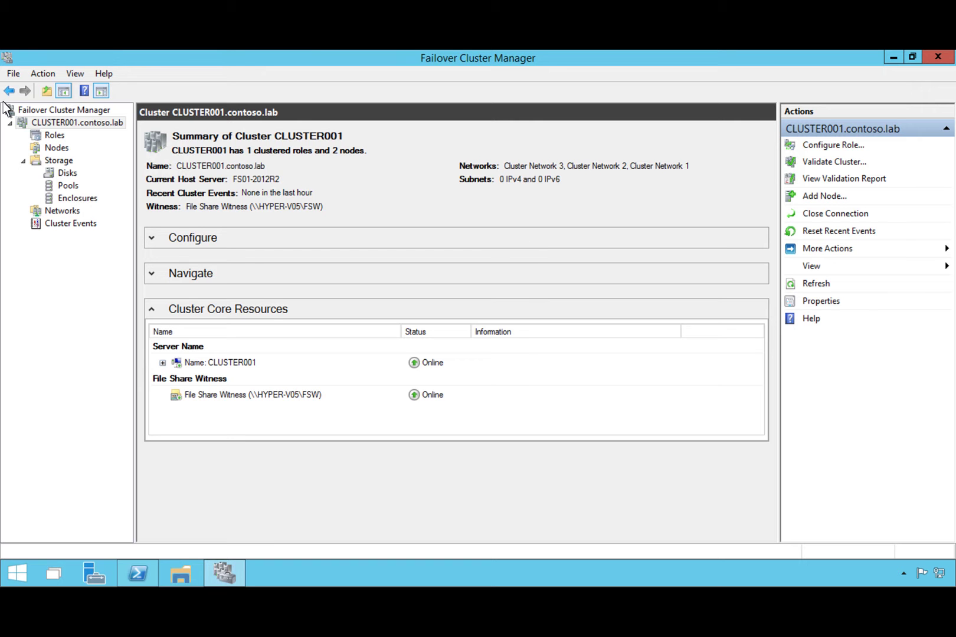
Show the Nodes page for CLUSTER001.contoso.lab to list FS01-2012R2 and FS02-2012R2.
click(57, 148)
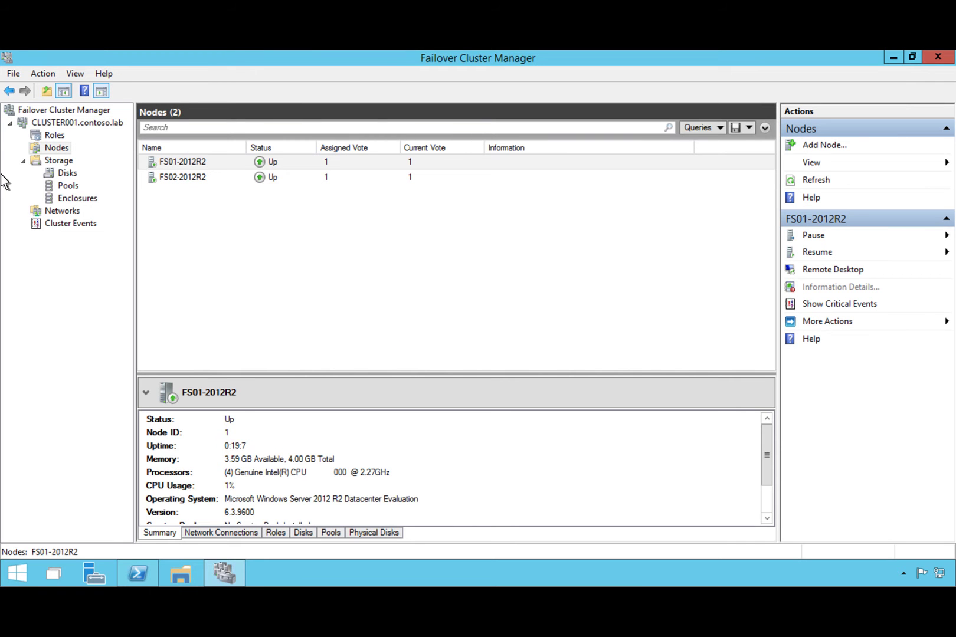
click(197, 177)
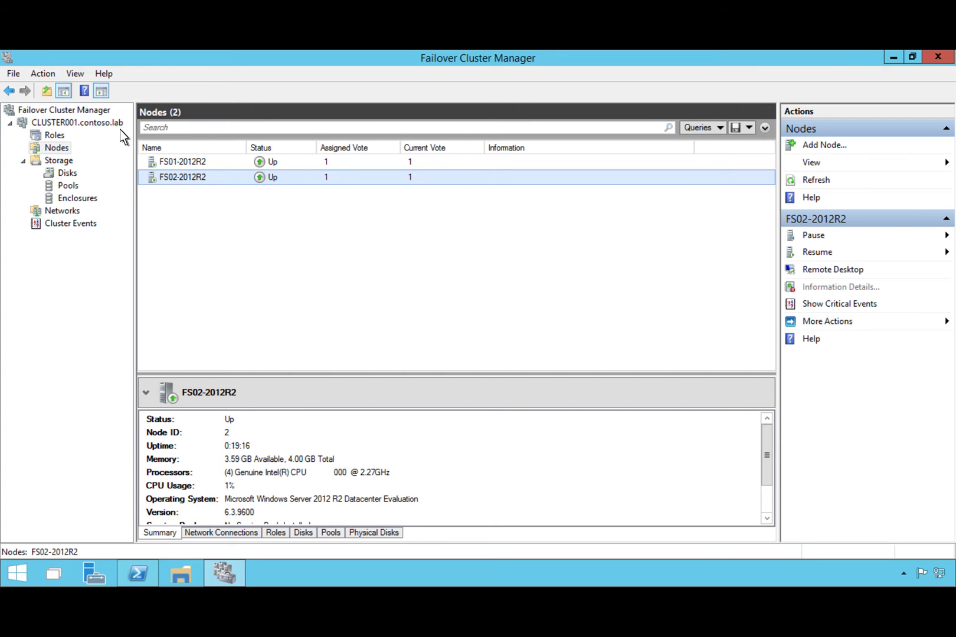
click(52, 135)
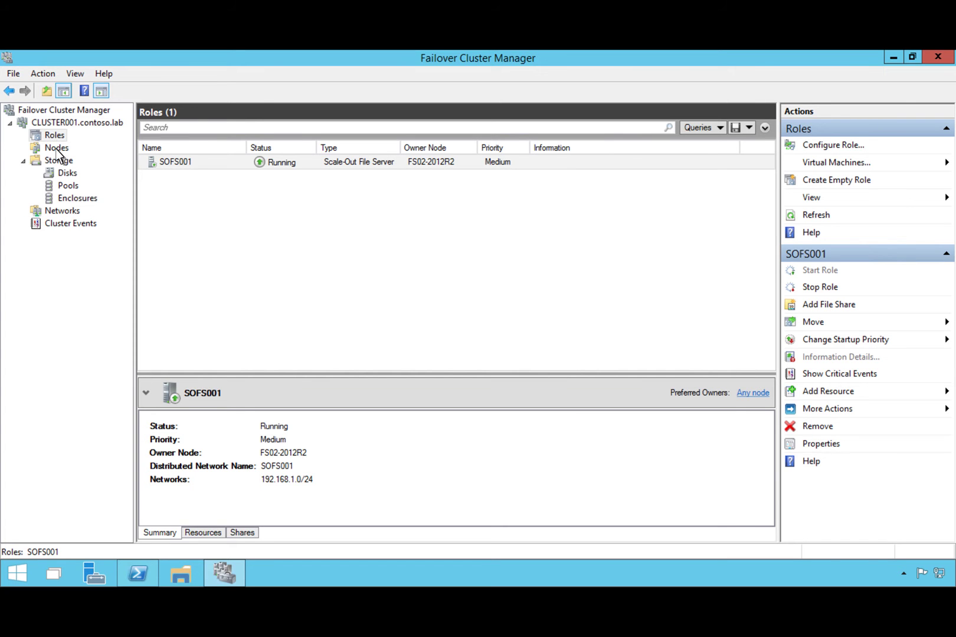
click(58, 150)
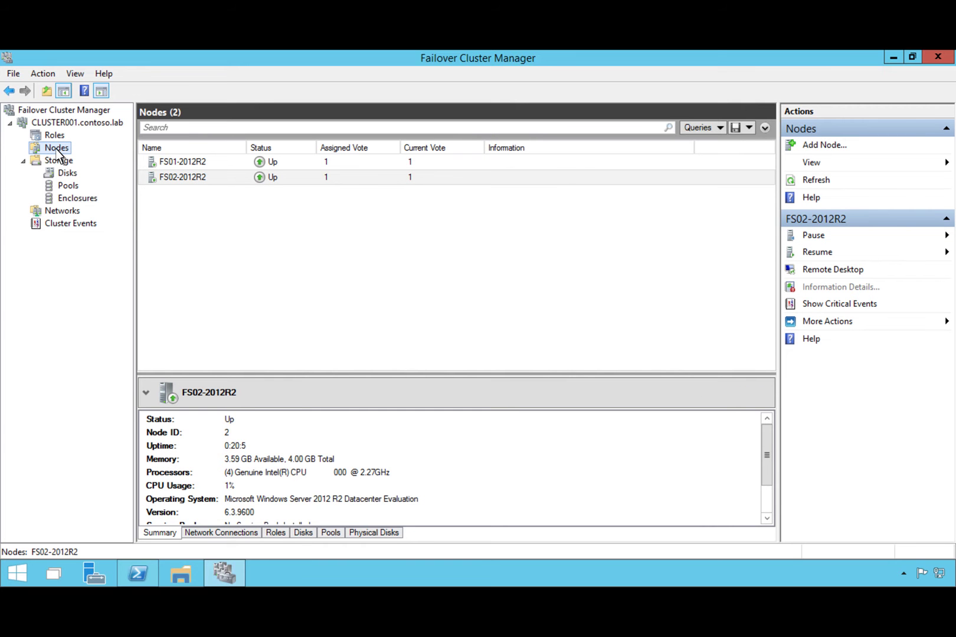
Pause node FS01-2012R2 with Drain Roles and select it to watch it drain.
right_click(196, 166)
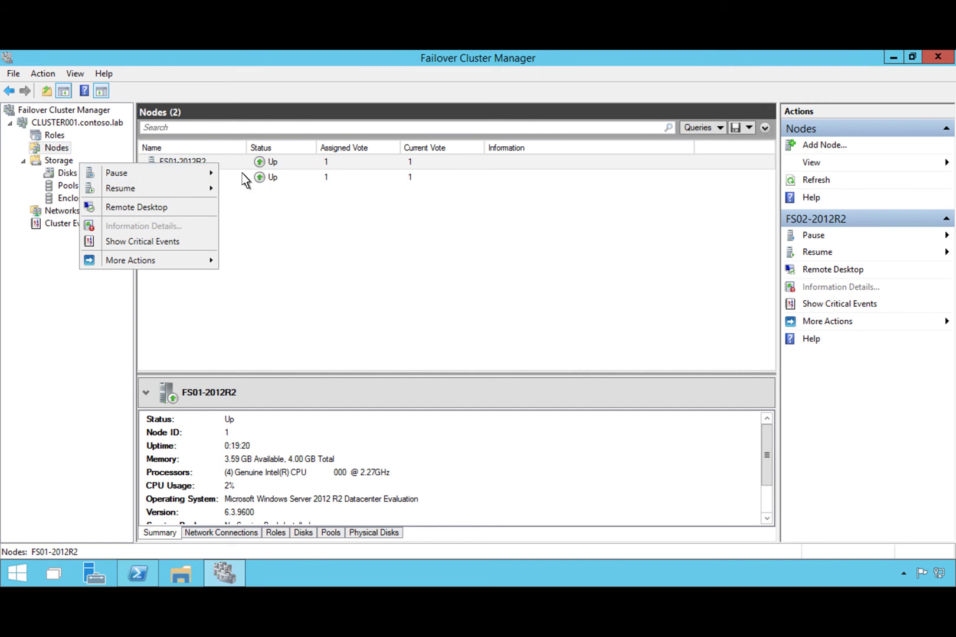
click(260, 173)
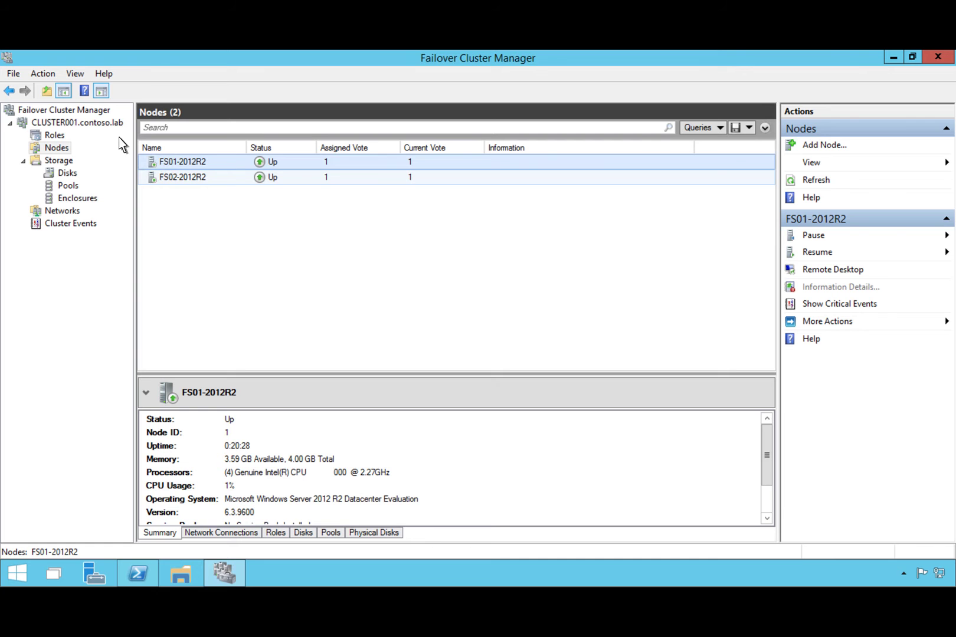
click(174, 154)
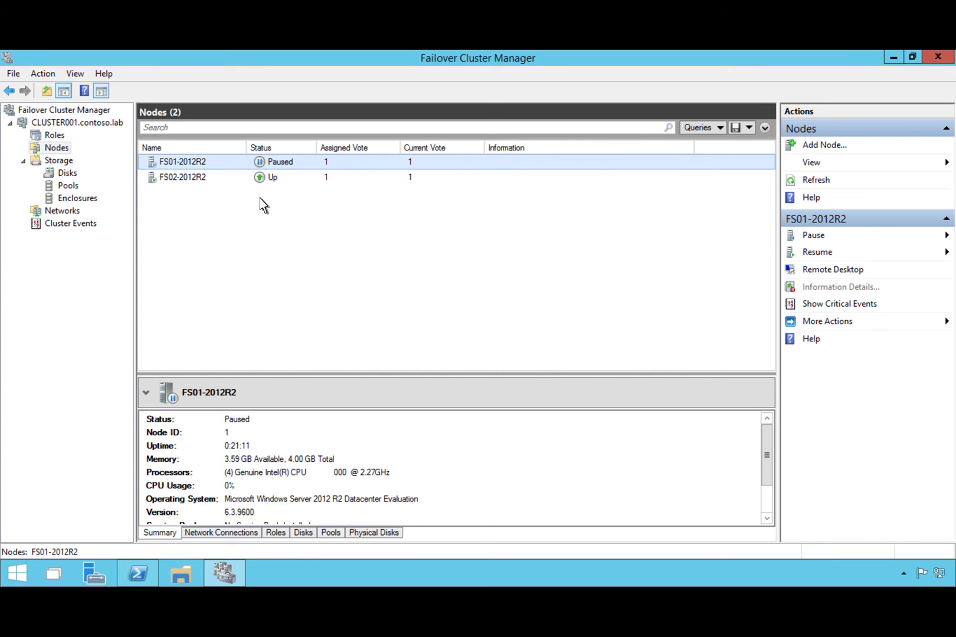
Evict the paused FS01-2012R2 from CLUSTER001 and confirm with Yes.
right_click(193, 165)
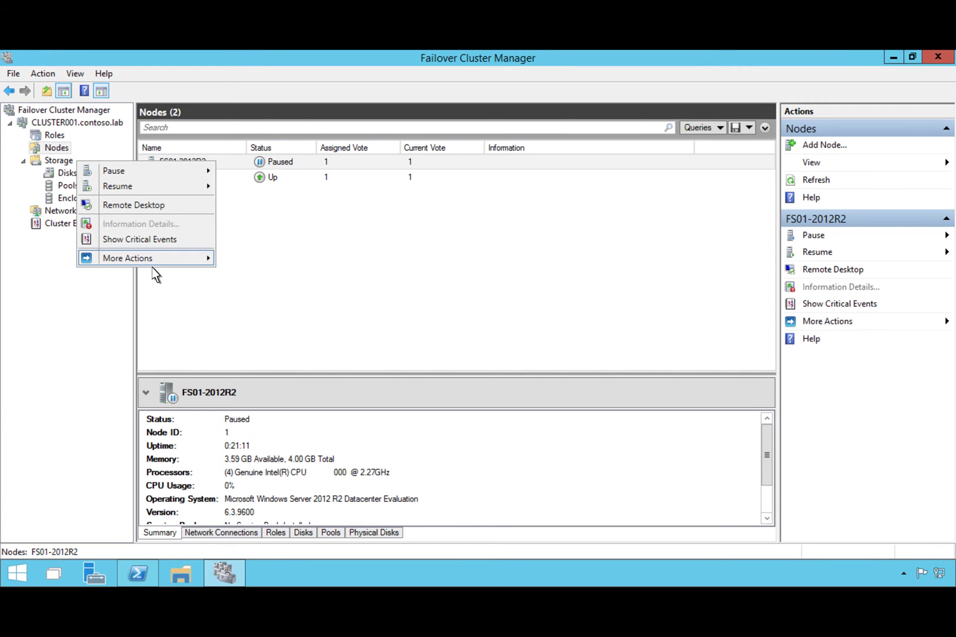
mouse_move(160, 261)
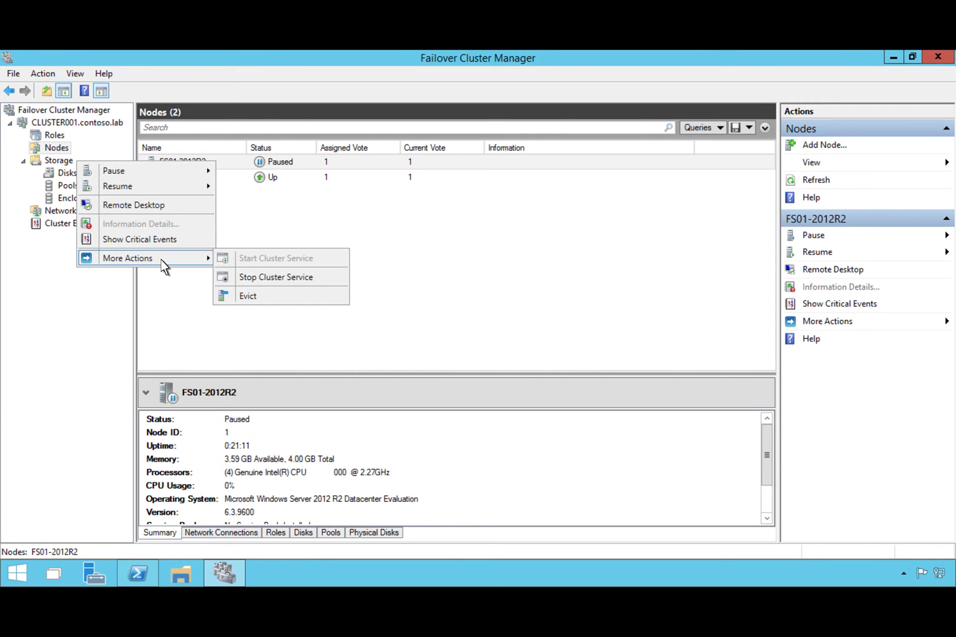
click(252, 299)
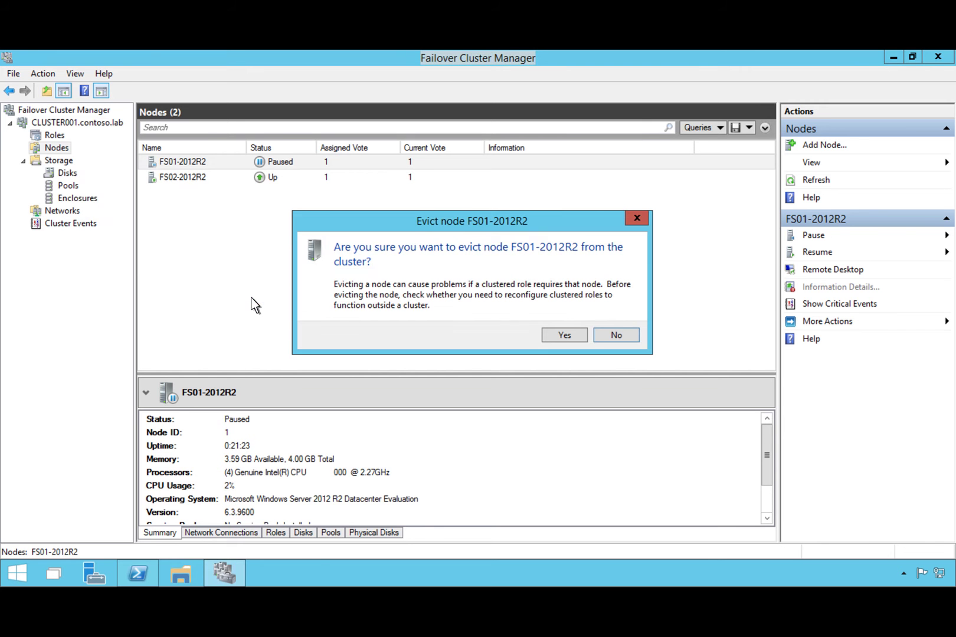
click(576, 337)
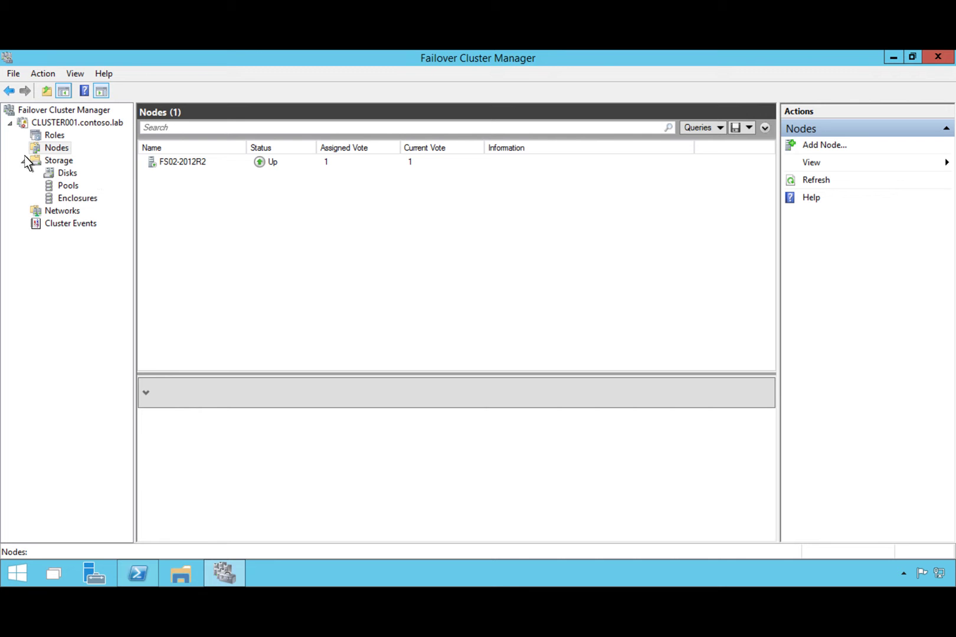
Add server FS01-TP as a new cluster node with validation tests skipped.
right_click(54, 150)
click(109, 157)
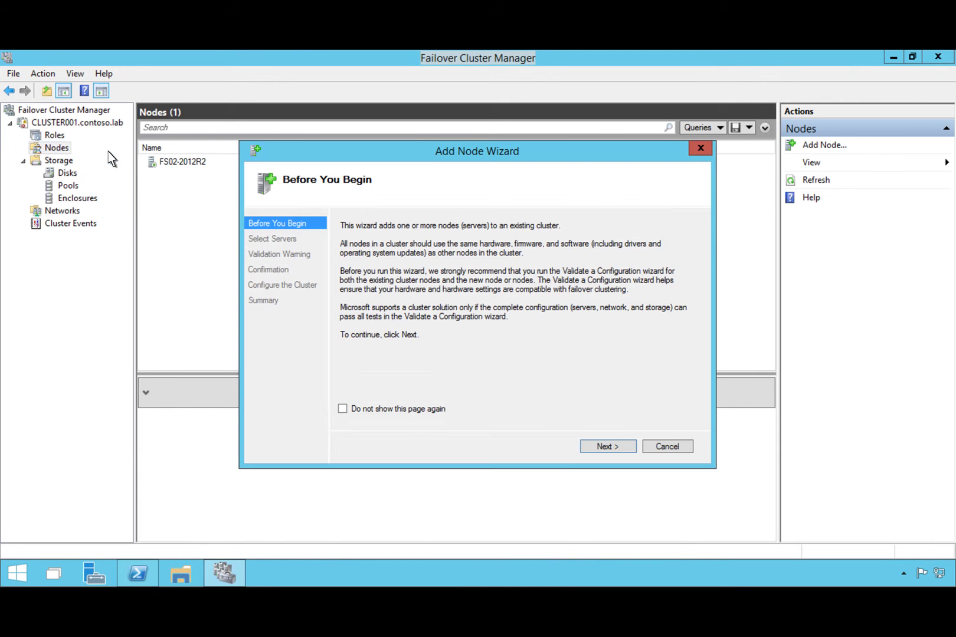
click(608, 447)
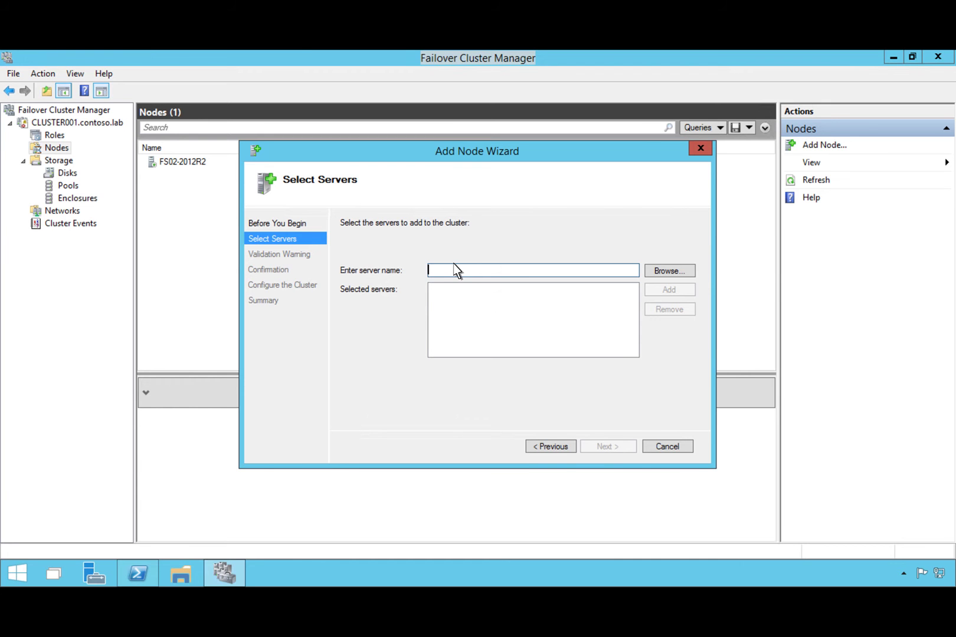
text(FS01-TP)
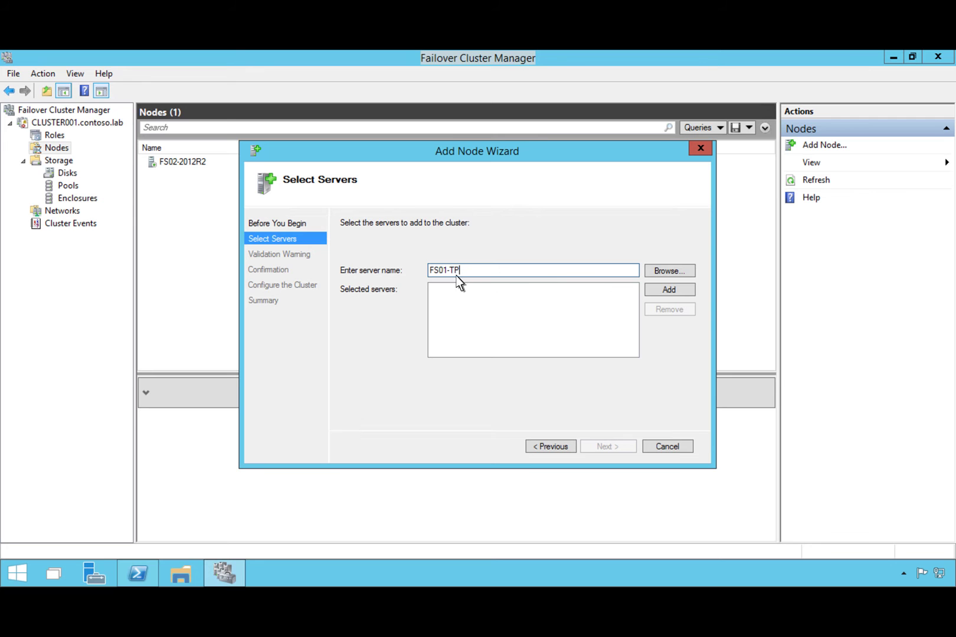
click(683, 290)
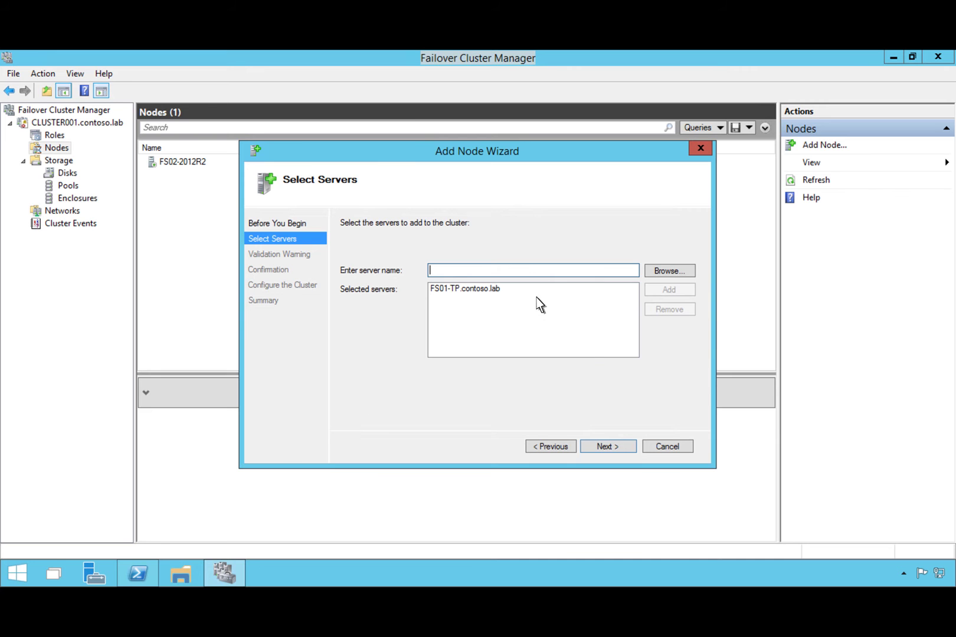
click(611, 447)
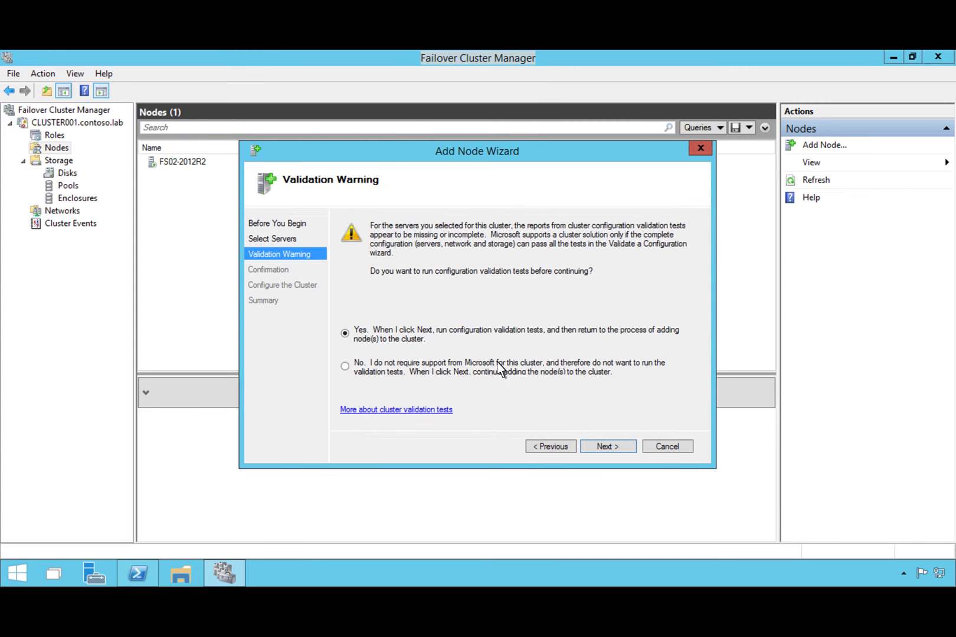
click(345, 366)
click(610, 448)
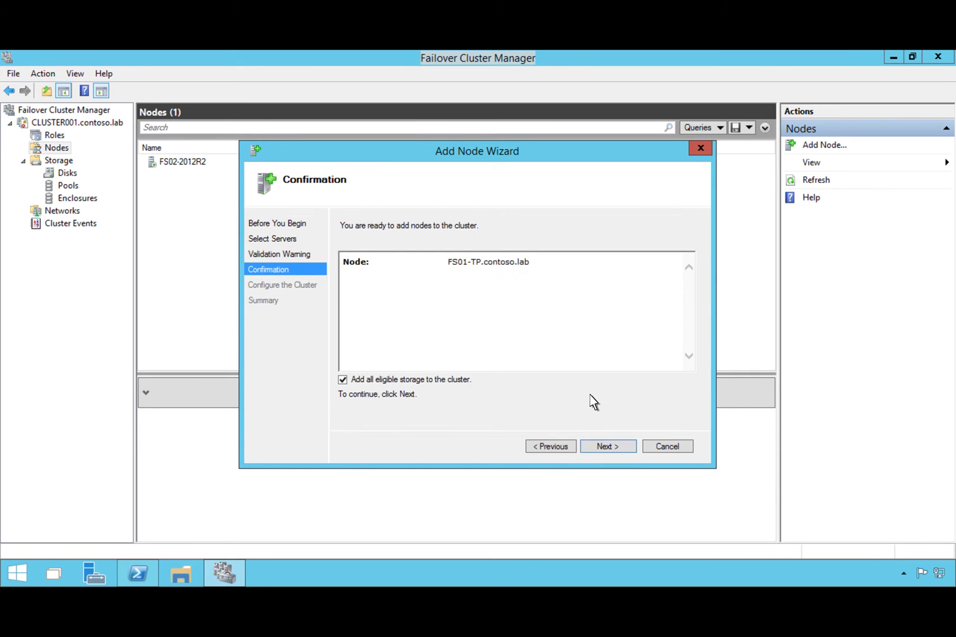
click(610, 447)
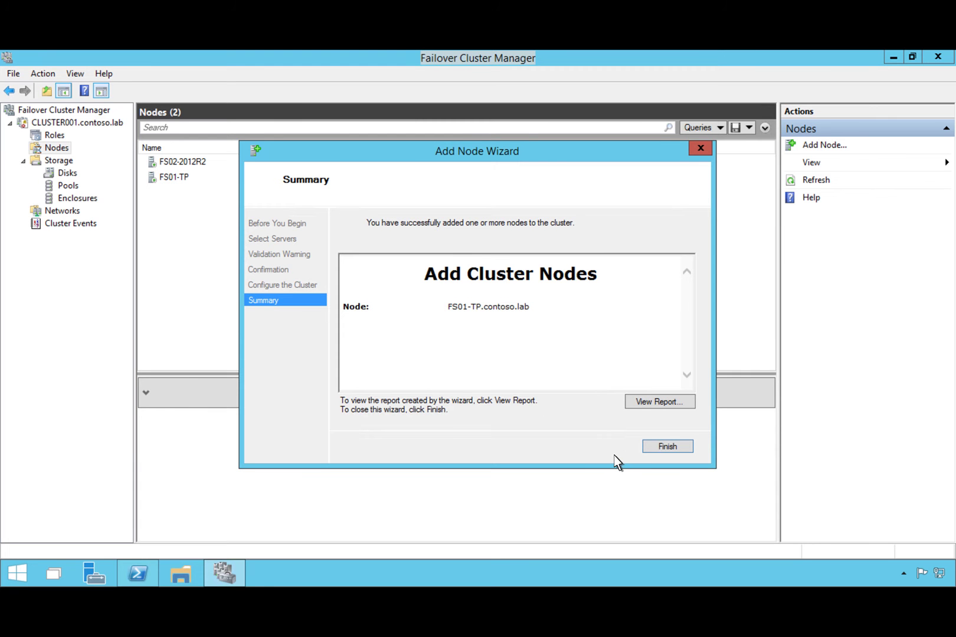
click(668, 447)
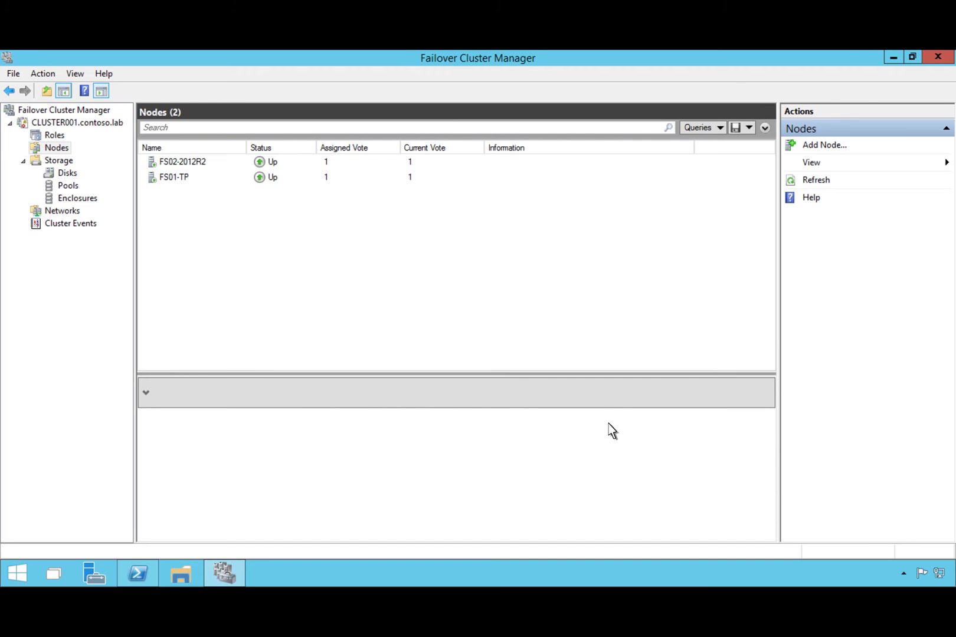
click(192, 177)
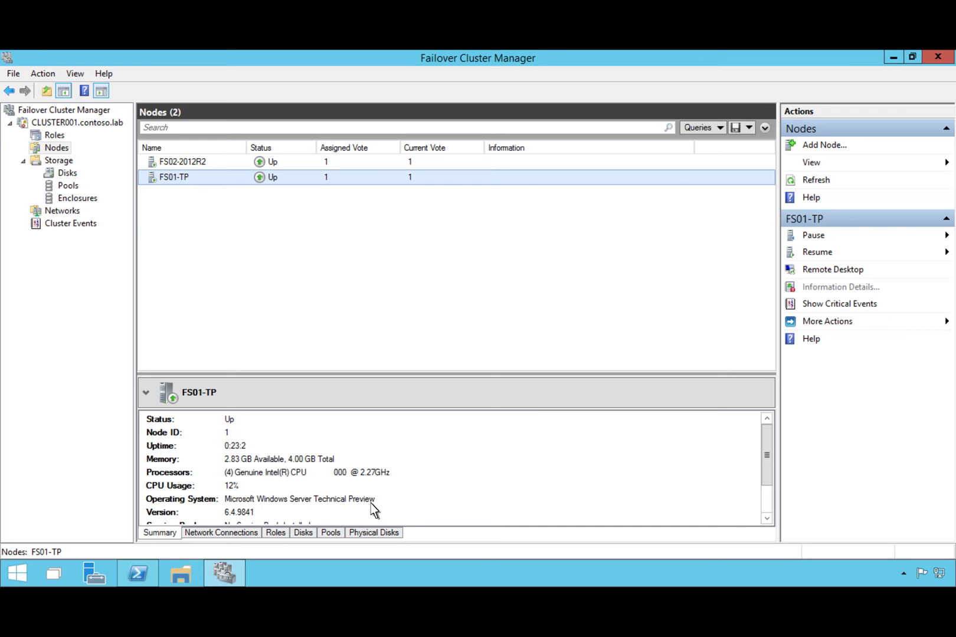
click(192, 164)
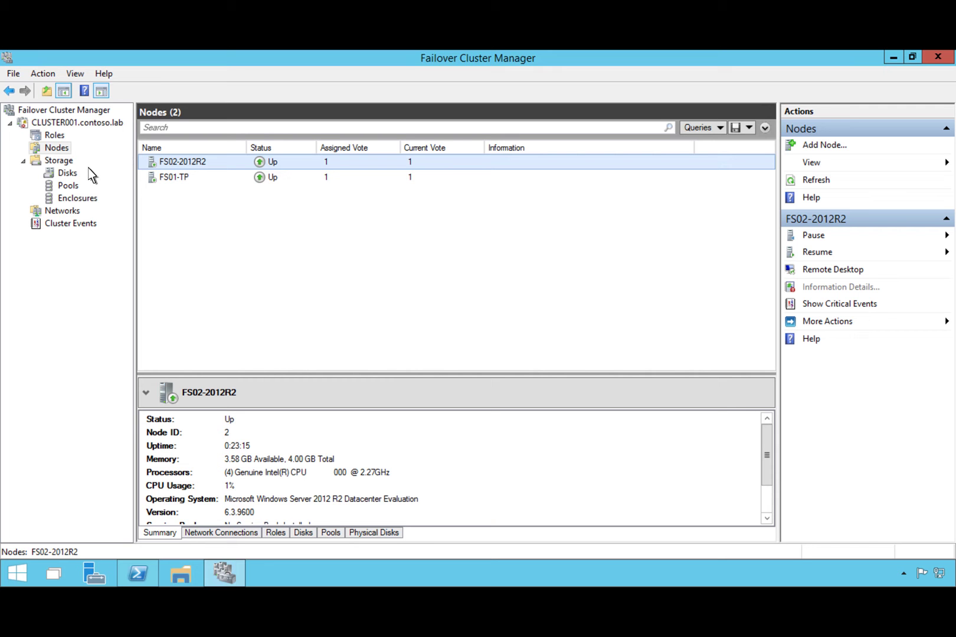
Pause FS02-2012R2 with Drain Roles and verify SOFS001 is now owned by FS01-TP.
right_click(189, 164)
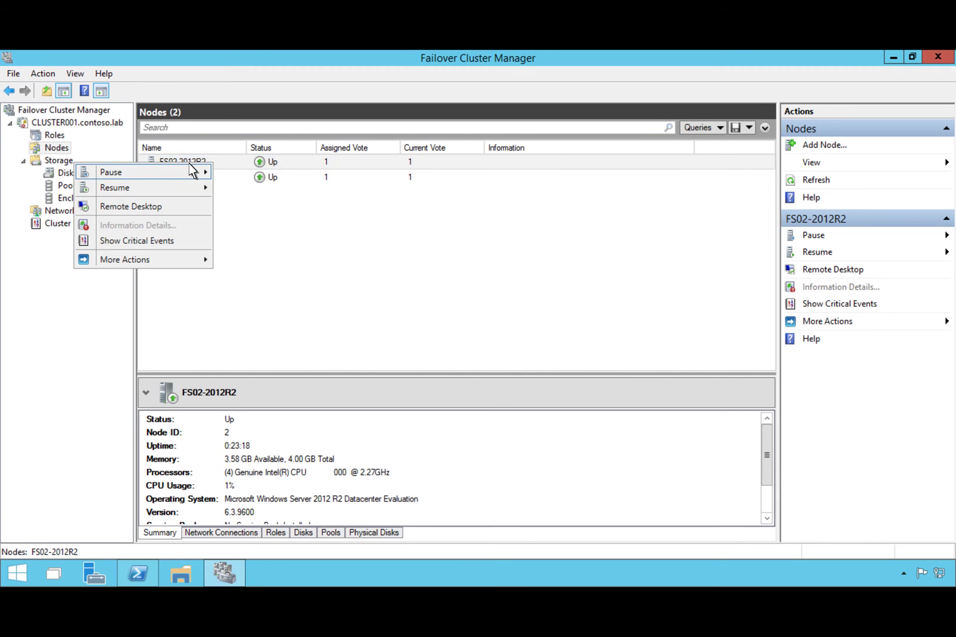
mouse_move(192, 177)
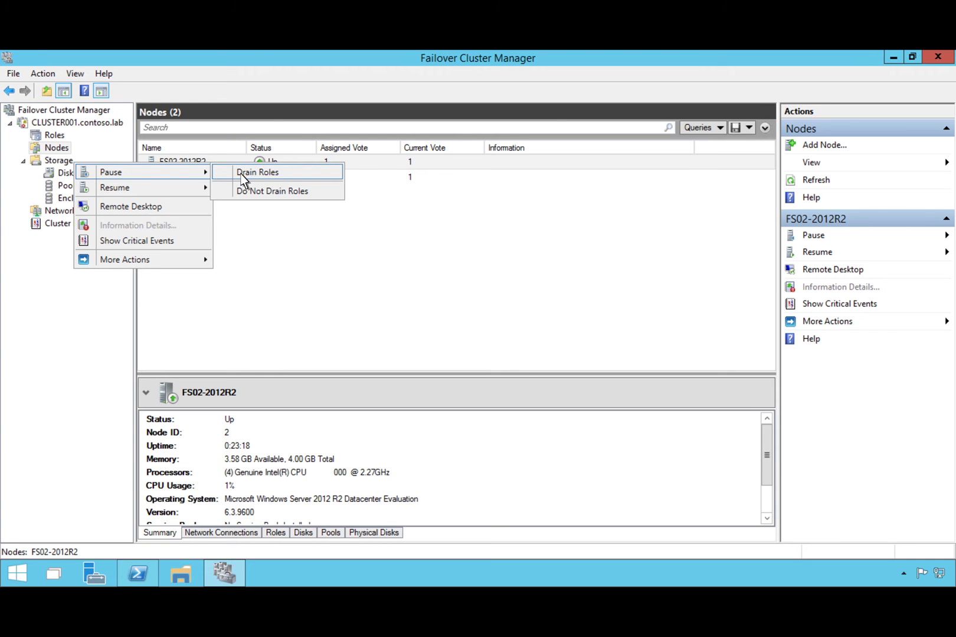
click(245, 172)
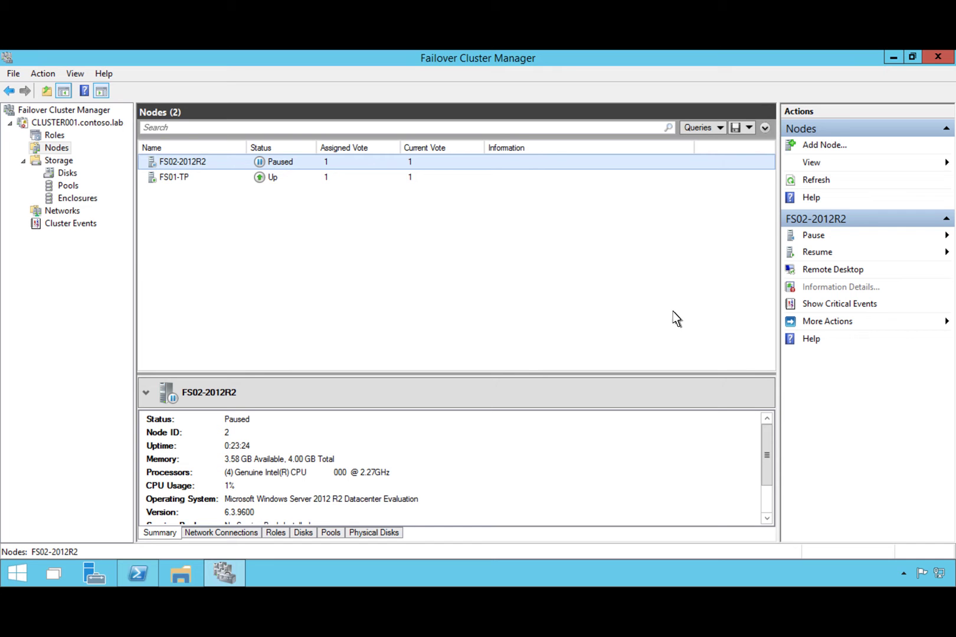
click(54, 136)
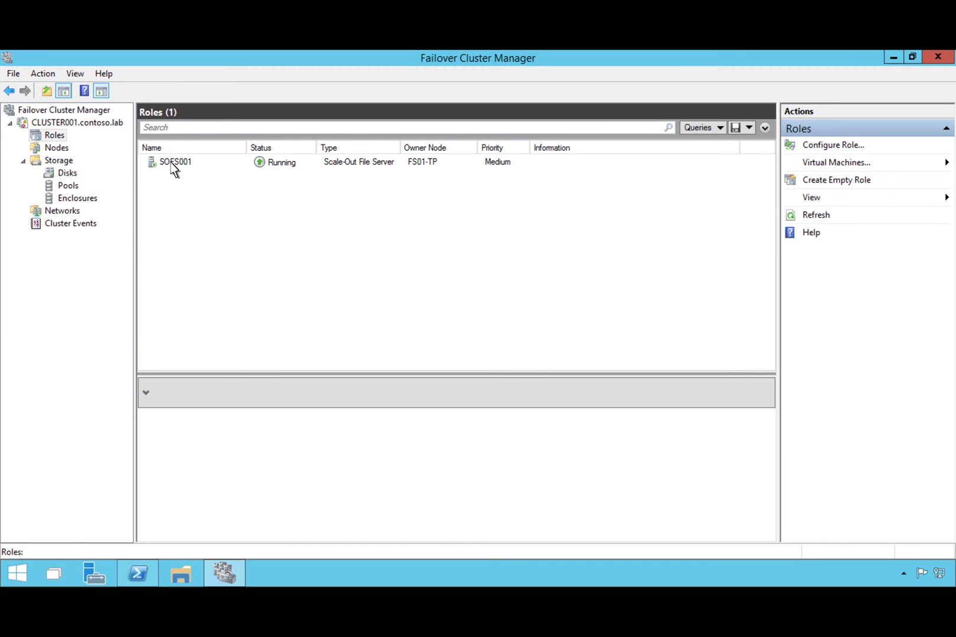
click(428, 168)
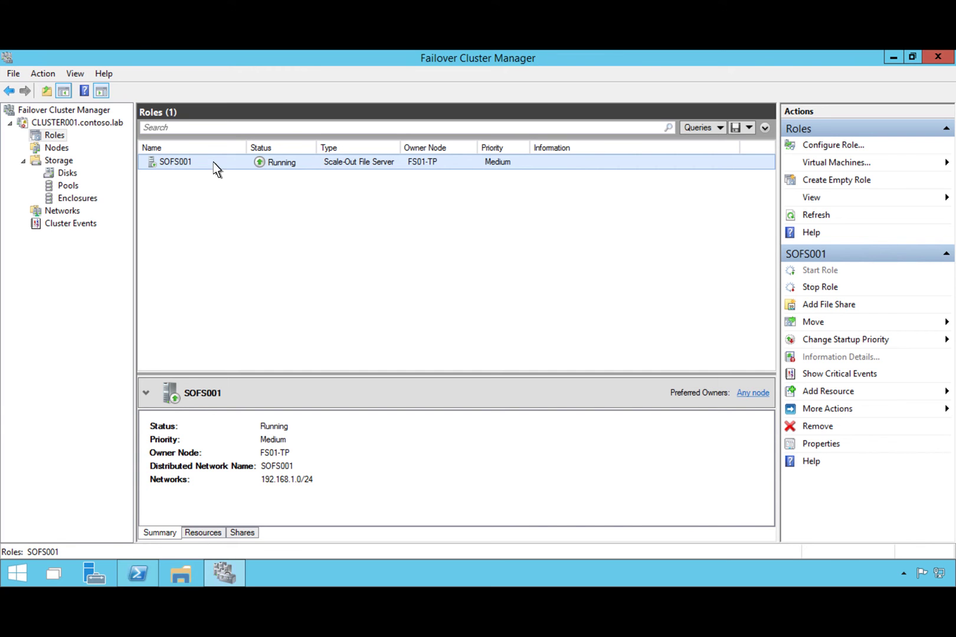
click(56, 148)
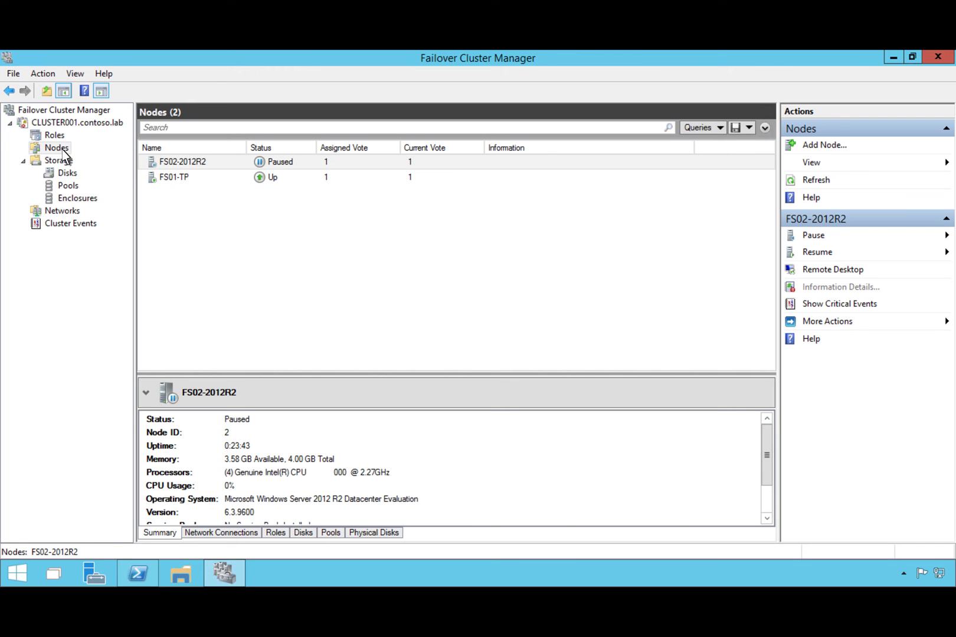
Evict the paused FS02-2012R2 from the cluster and confirm with Yes.
right_click(184, 165)
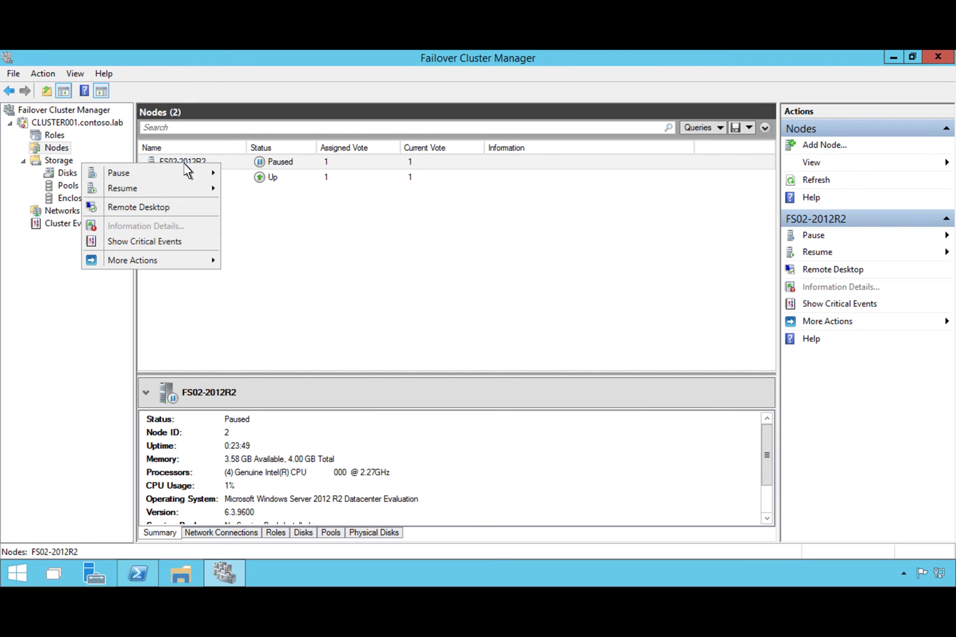
mouse_move(157, 255)
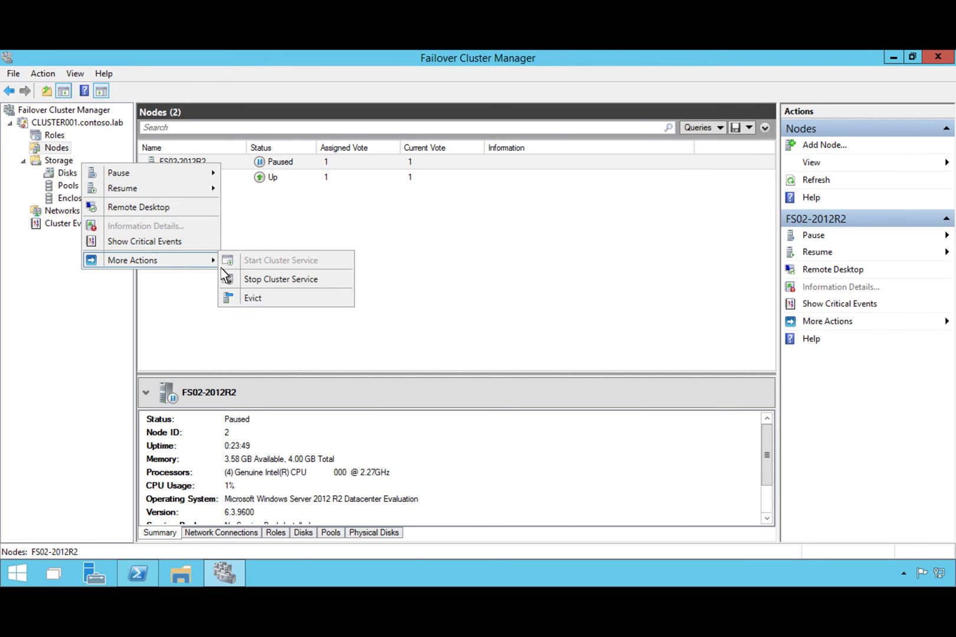
click(249, 301)
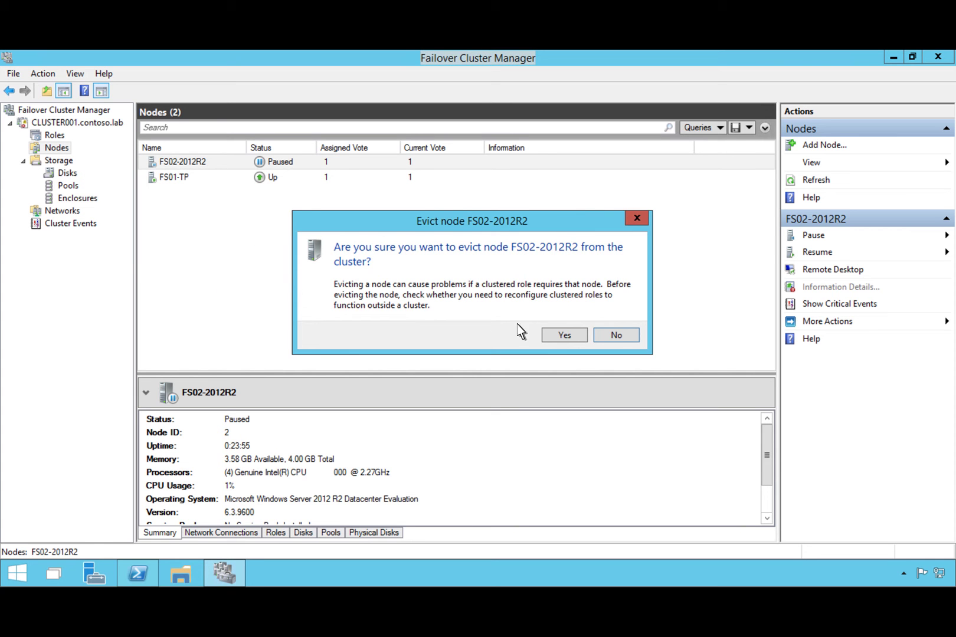
click(558, 336)
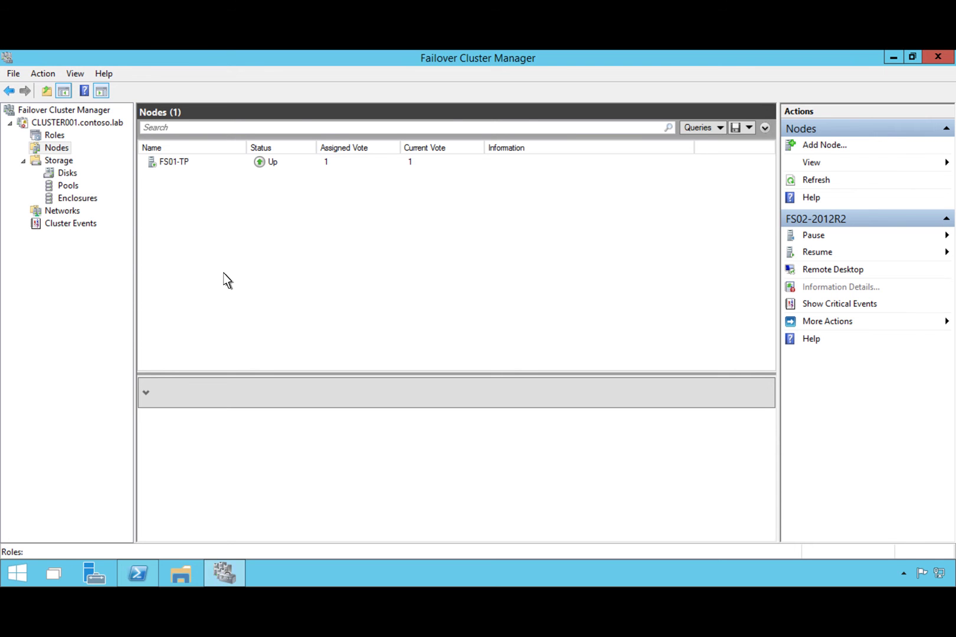
Start the Add Node Wizard and select server FS02-TP to join.
right_click(62, 150)
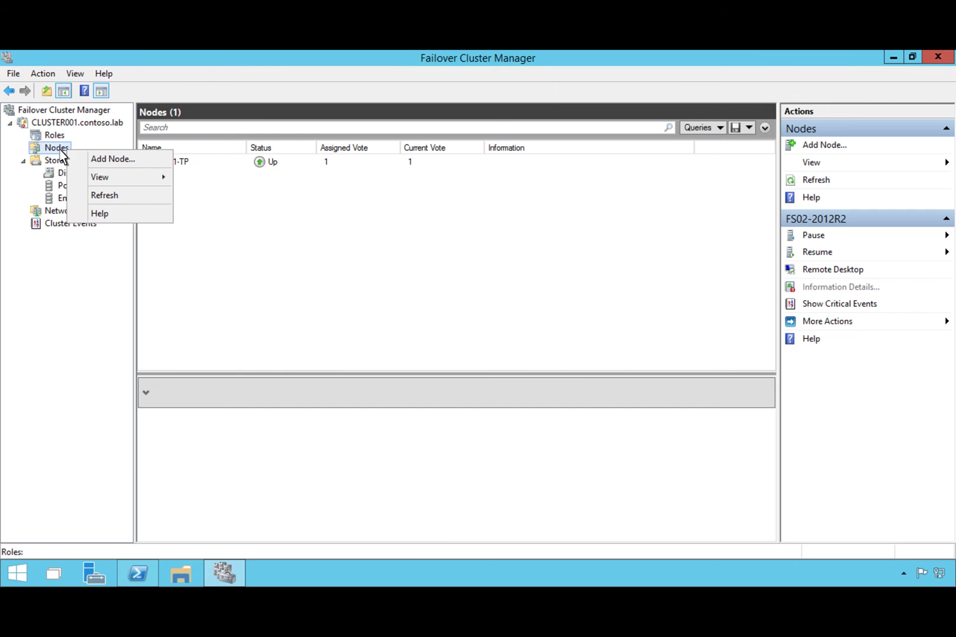
click(96, 158)
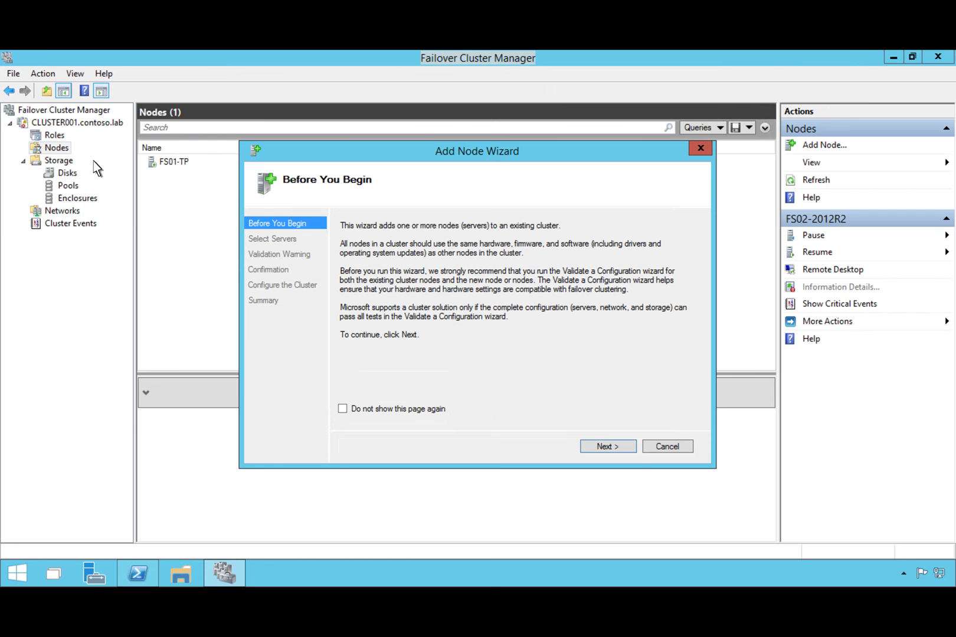
click(588, 446)
text(FS02-TP)
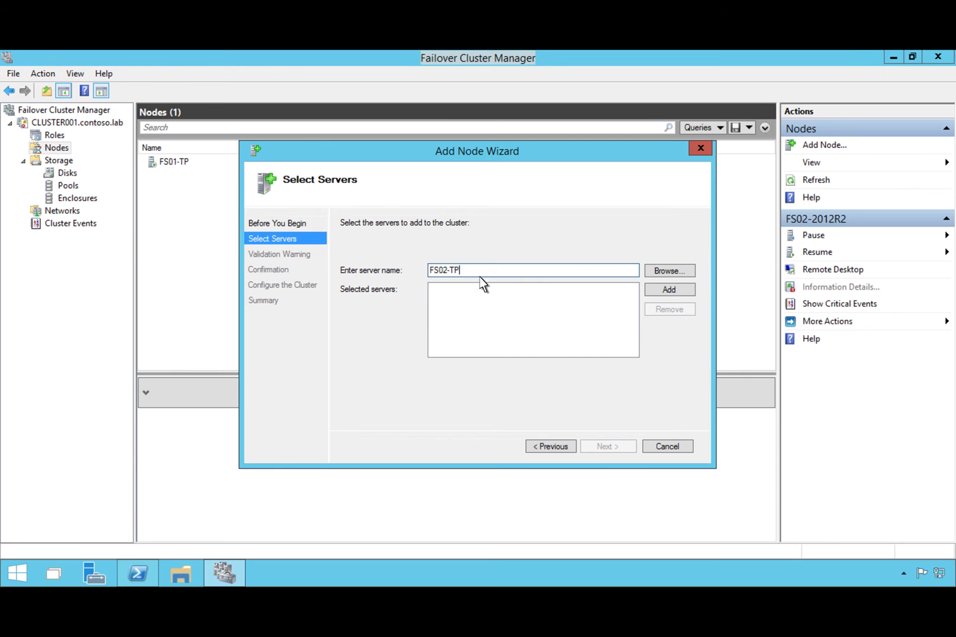
click(668, 292)
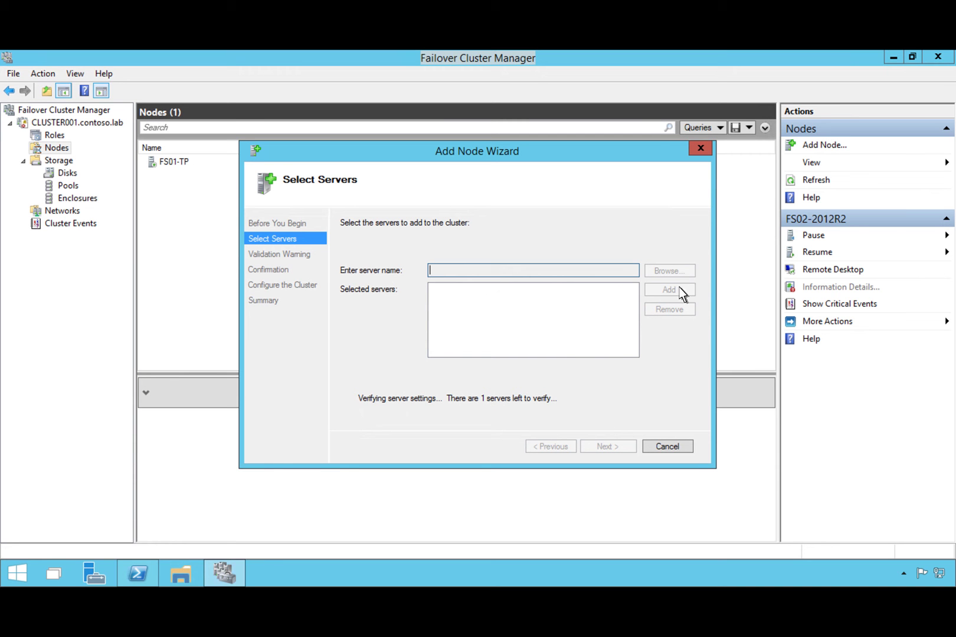
Finish joining FS02-TP without validation, review its details, and bring up PowerShell.
click(622, 448)
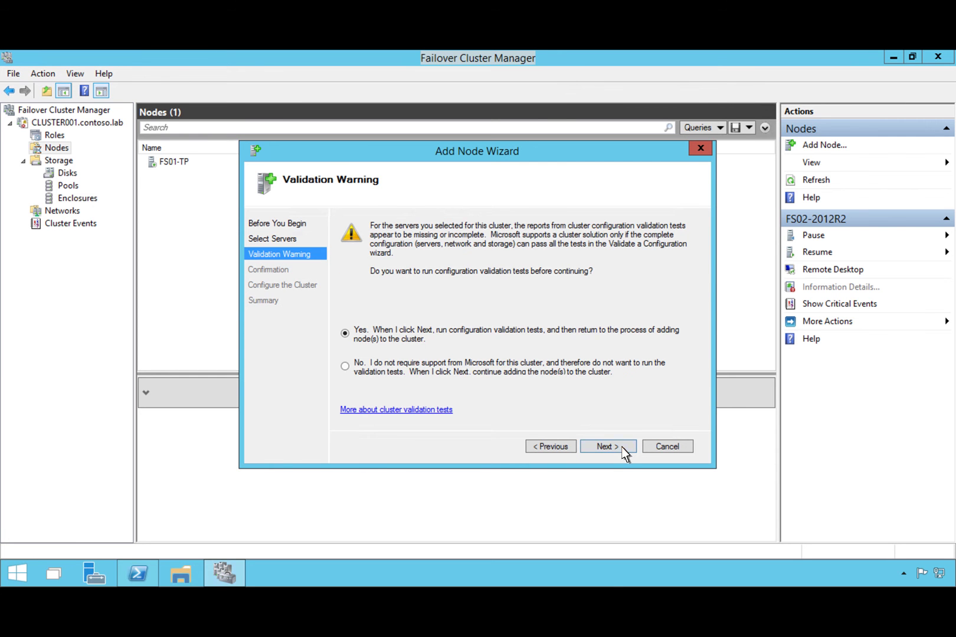
click(345, 366)
click(603, 447)
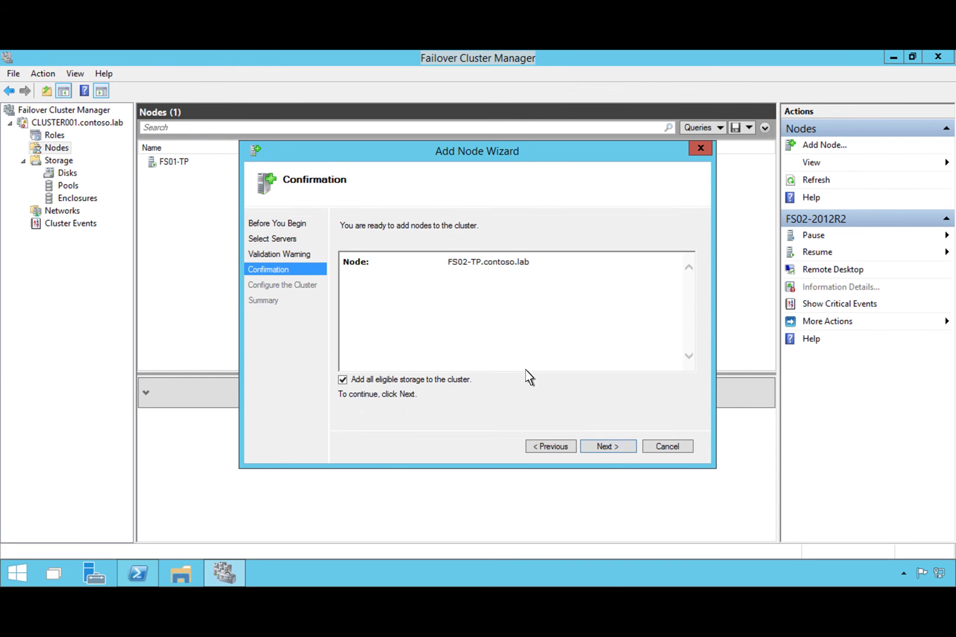
click(611, 448)
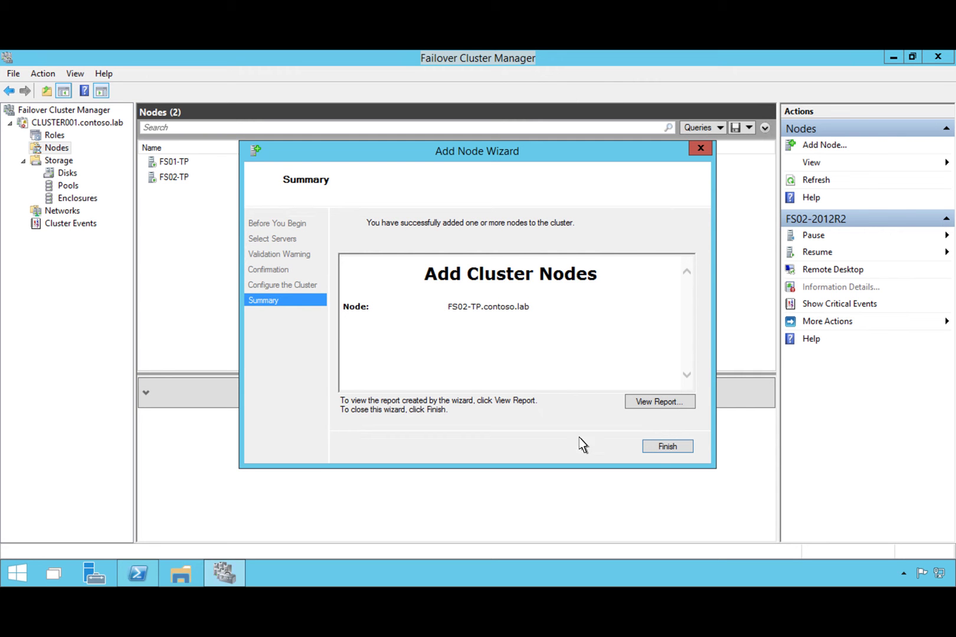
click(663, 446)
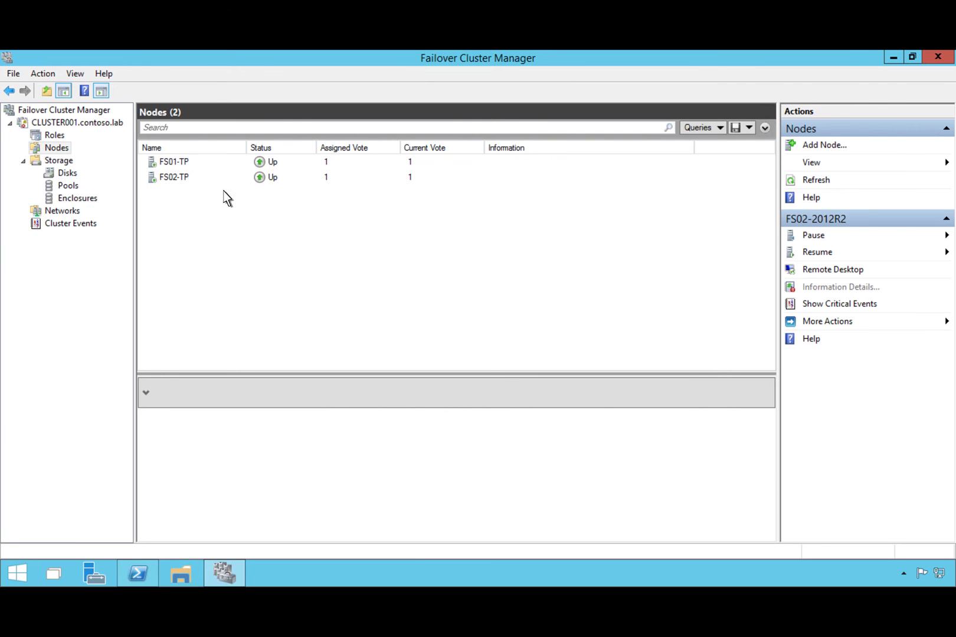
click(173, 176)
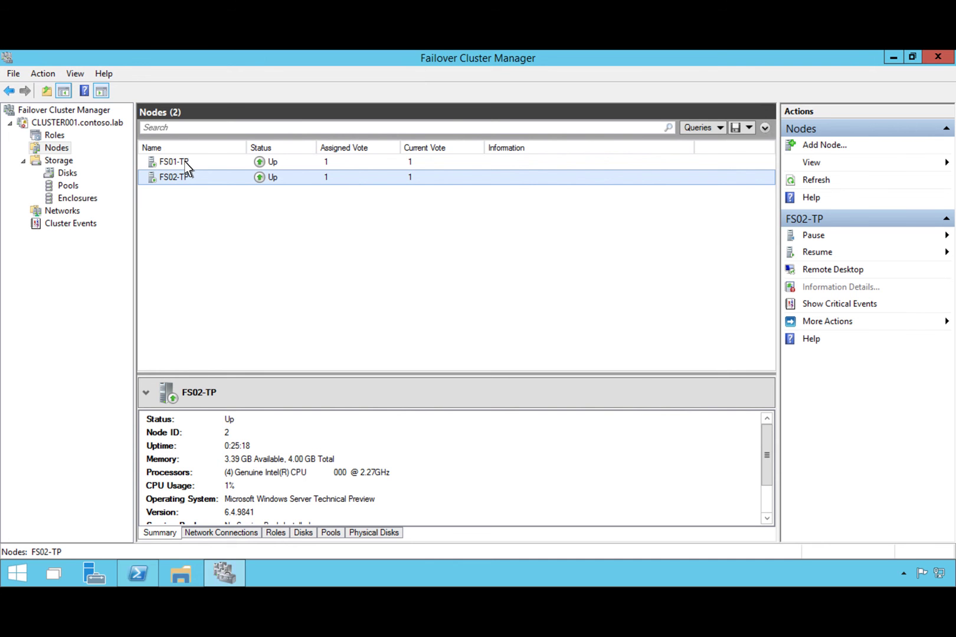
click(136, 573)
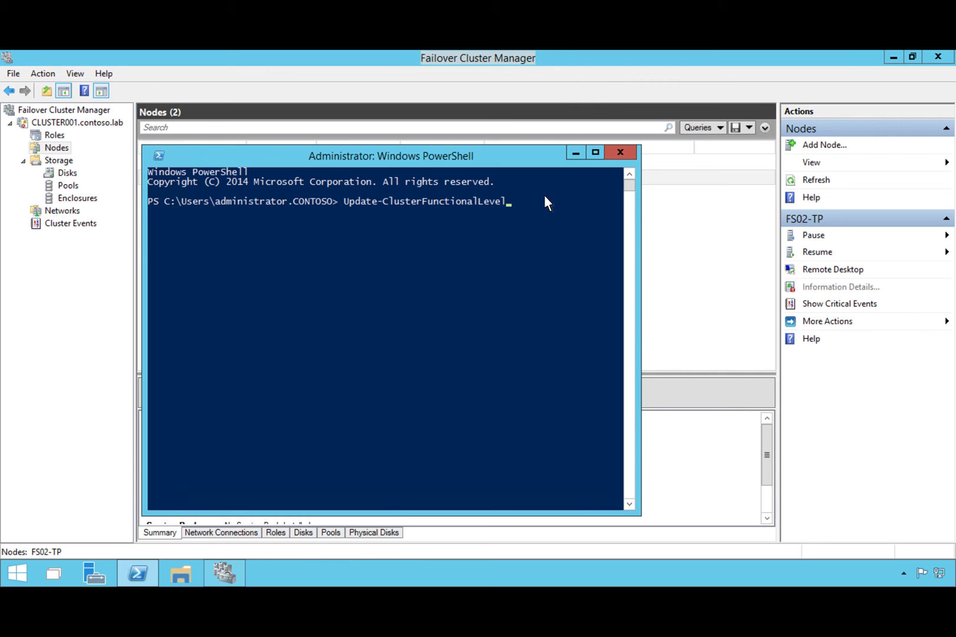
Run Update-ClusterFunctionalLevel and answer A (Yes to All) at the irreversible-operation prompt.
key(Return)
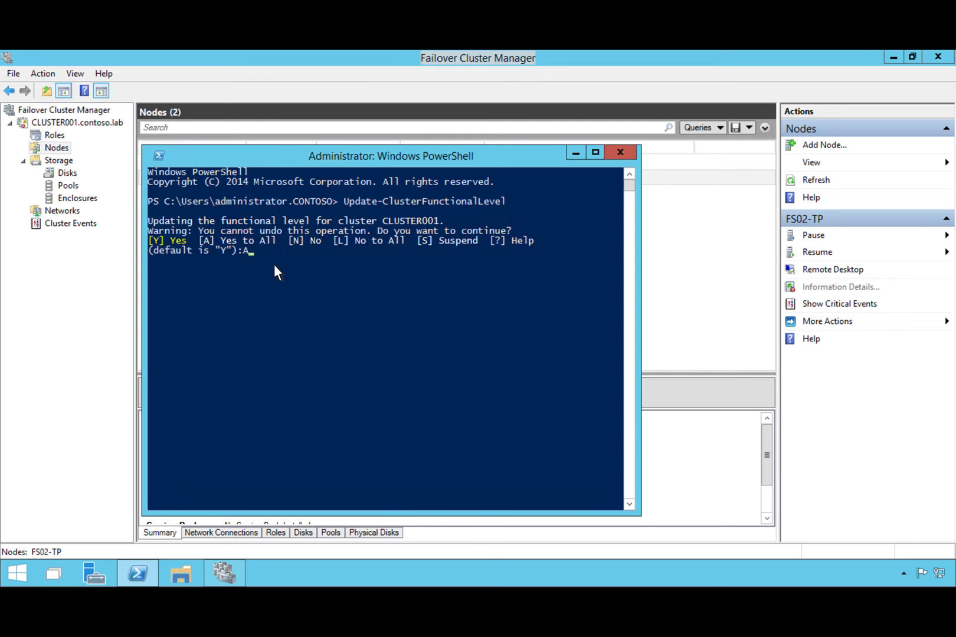
key(Return)
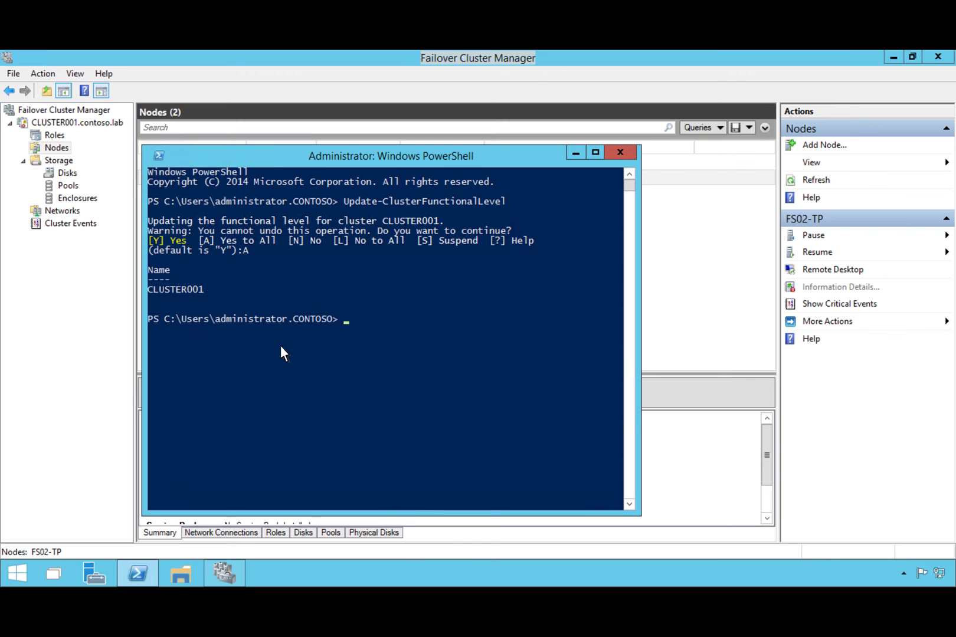